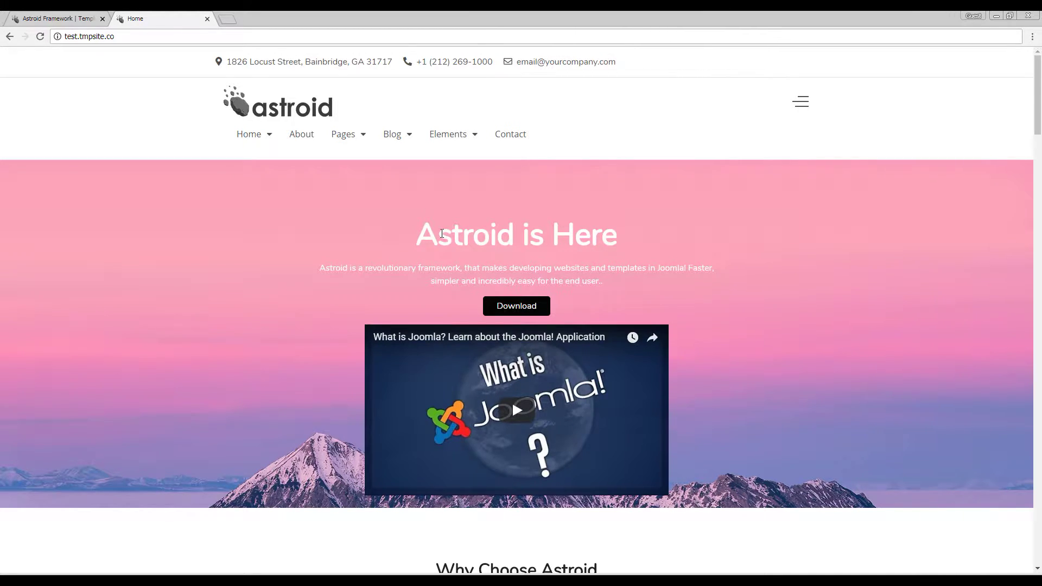
Switch to the Template Manager showing the Basic > Preloader settings
click(59, 10)
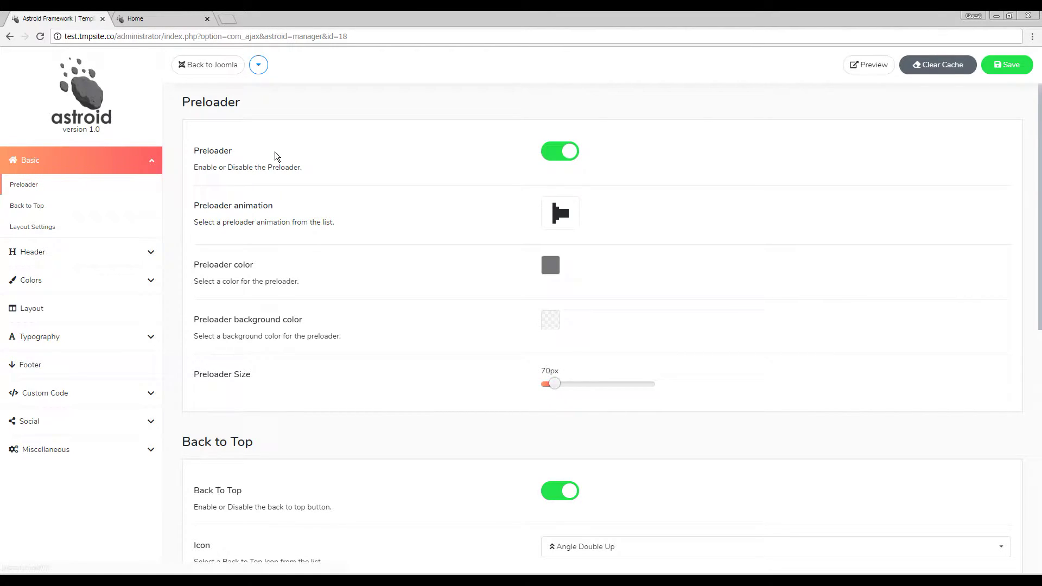
Reload the site homepage to see the preloader animation before the page appears
click(159, 17)
key(F5)
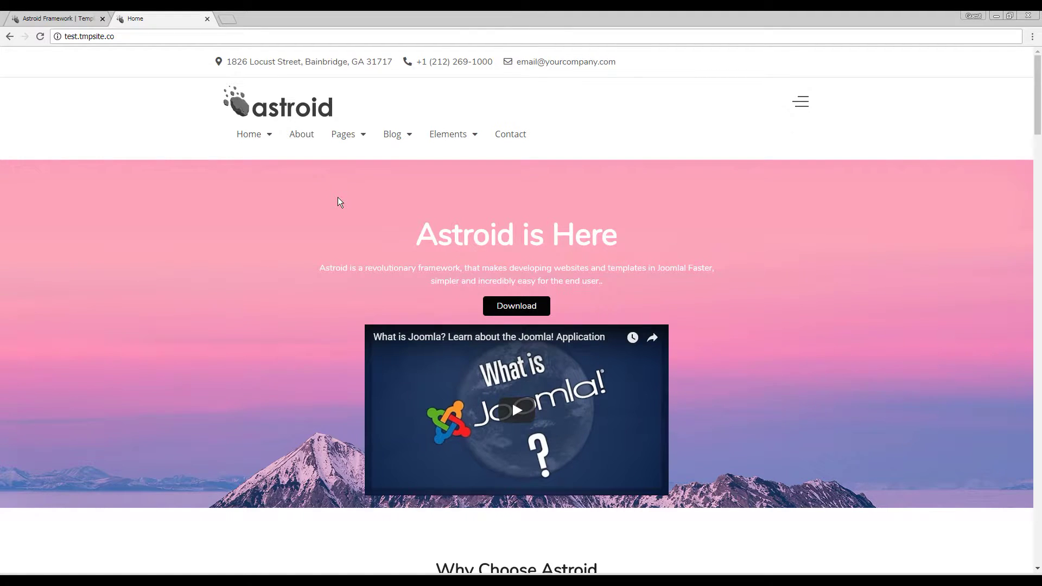
Turn the preloader off and save the template
click(49, 18)
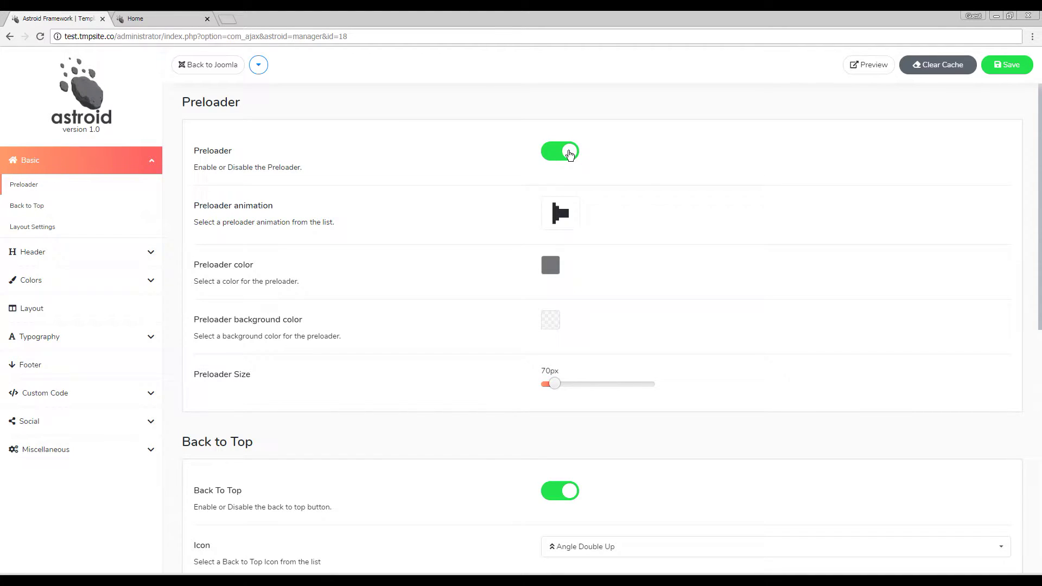
click(569, 155)
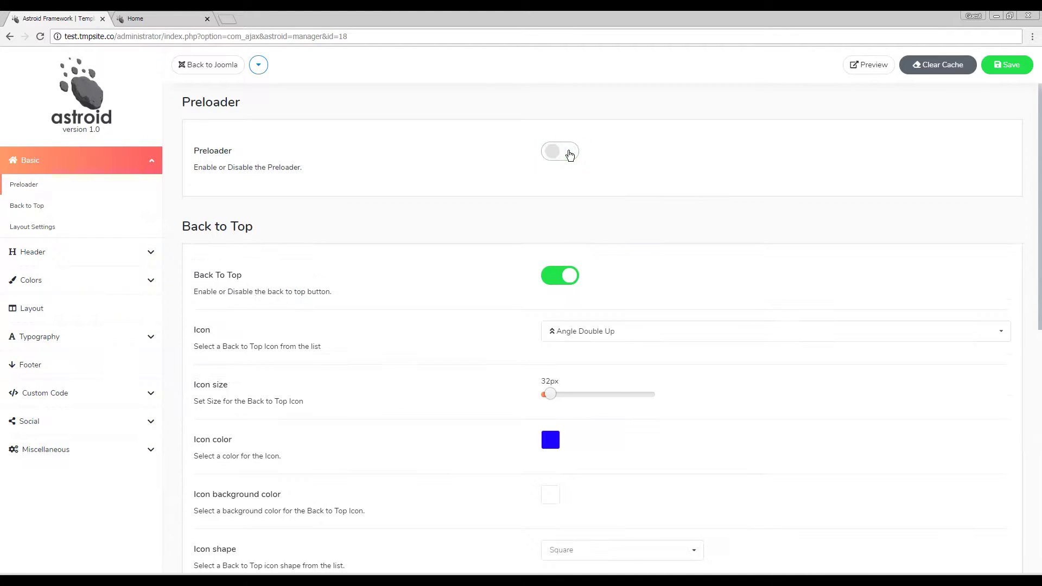
click(1007, 64)
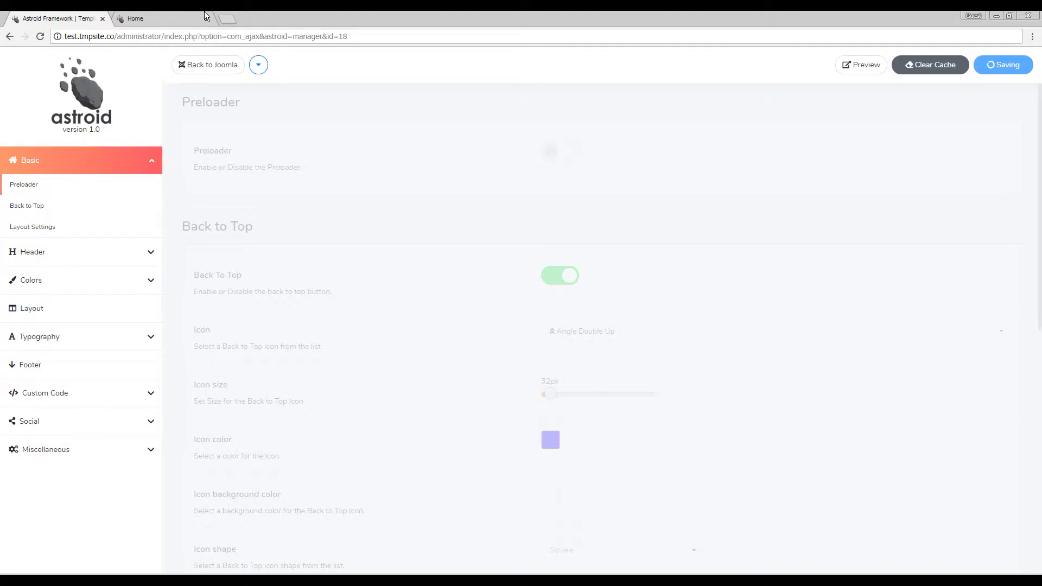
Reload the homepage to confirm it loads without a preloader
click(160, 17)
key(F5)
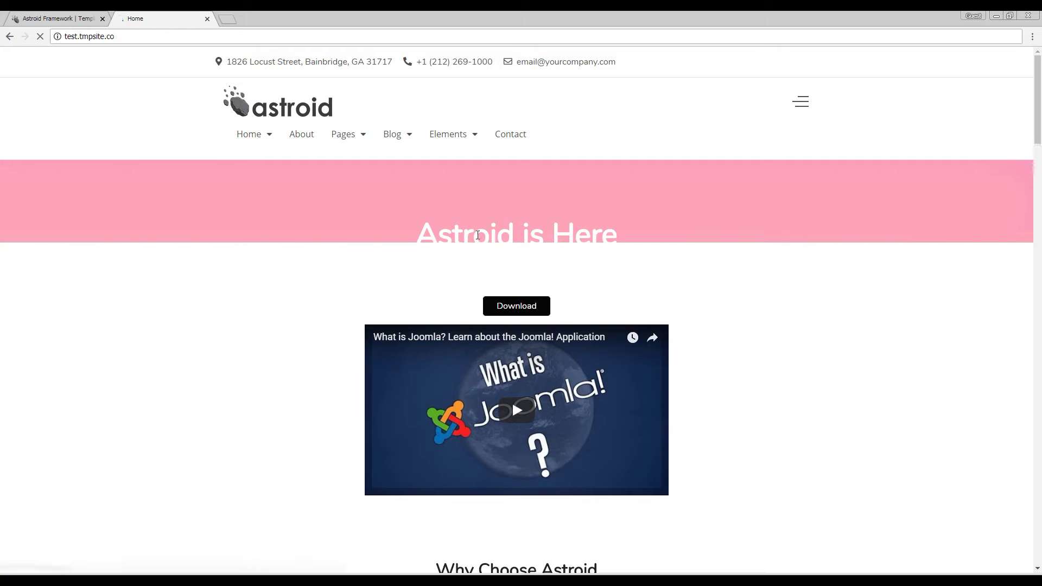
drag(423, 228, 616, 286)
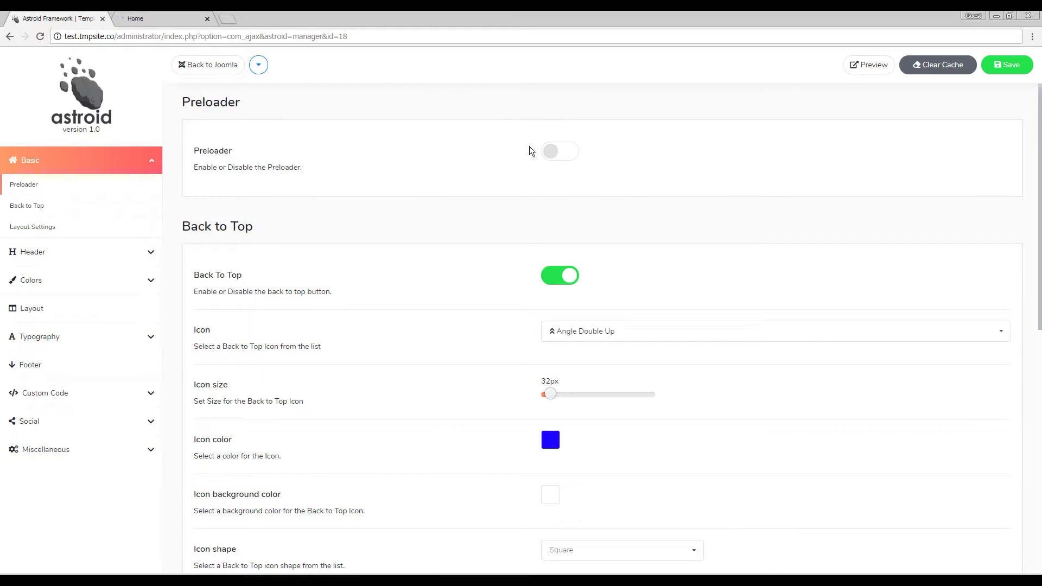
Turn the preloader back on and choose the spinning-dots animation
click(556, 149)
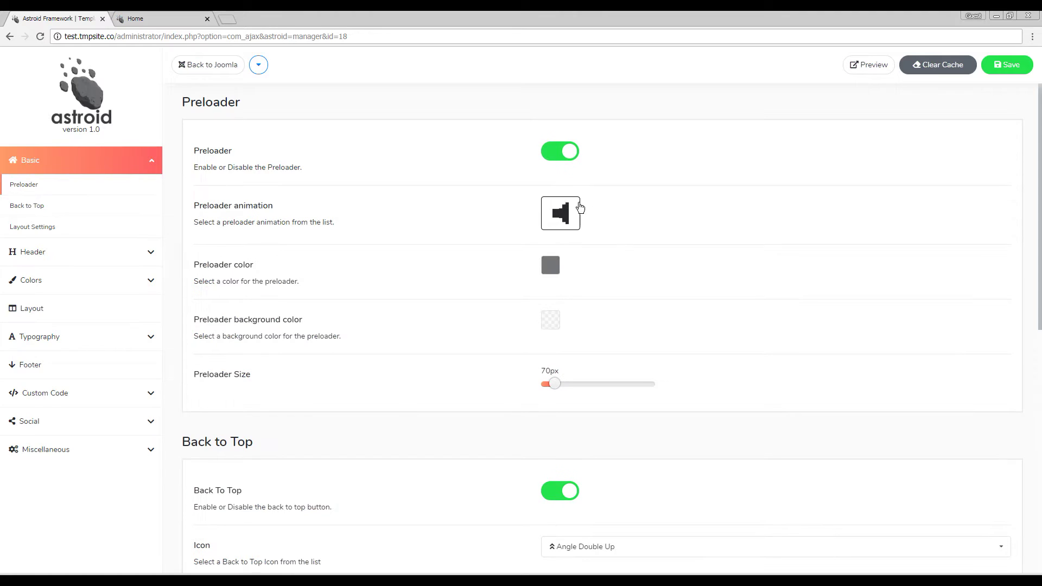
click(570, 212)
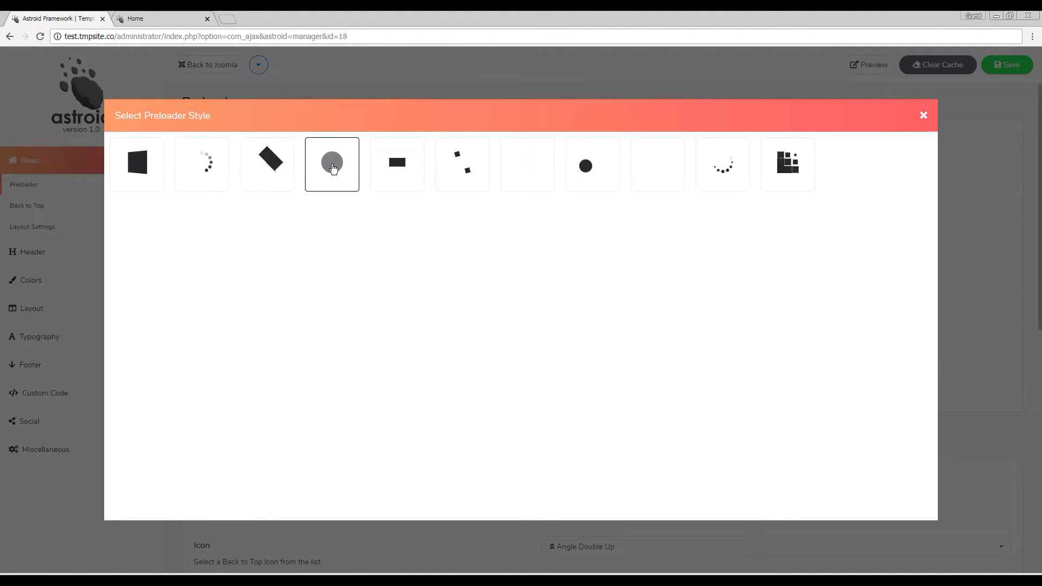
click(721, 171)
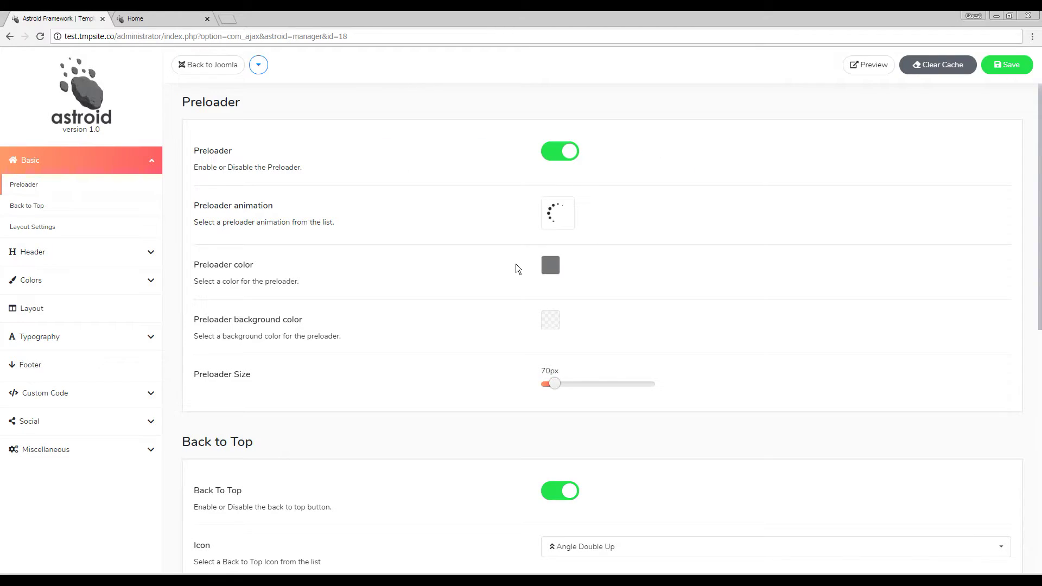
Set the preloader colour to a bright red
click(549, 269)
drag(580, 292, 658, 286)
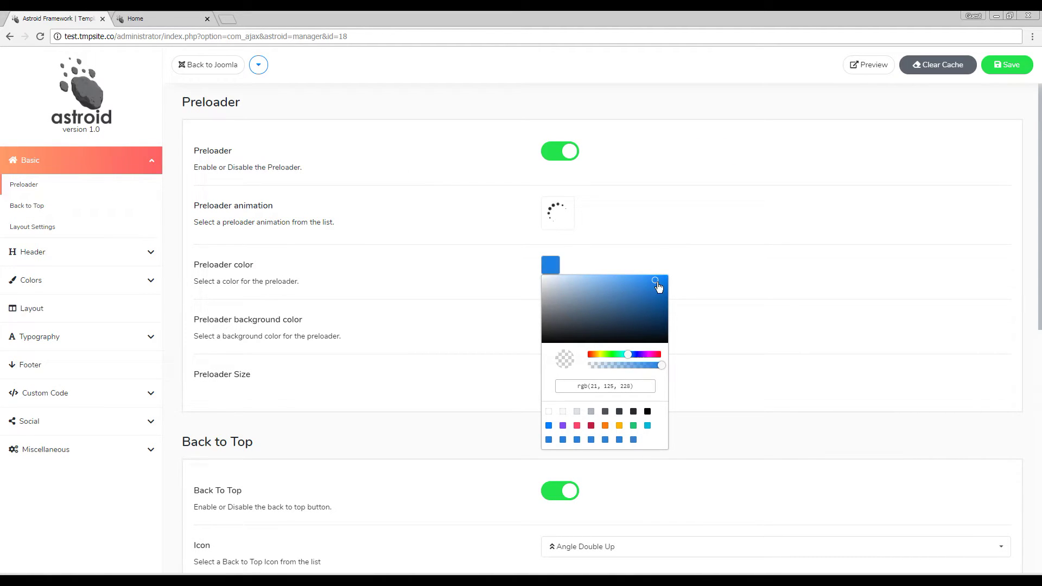
click(530, 355)
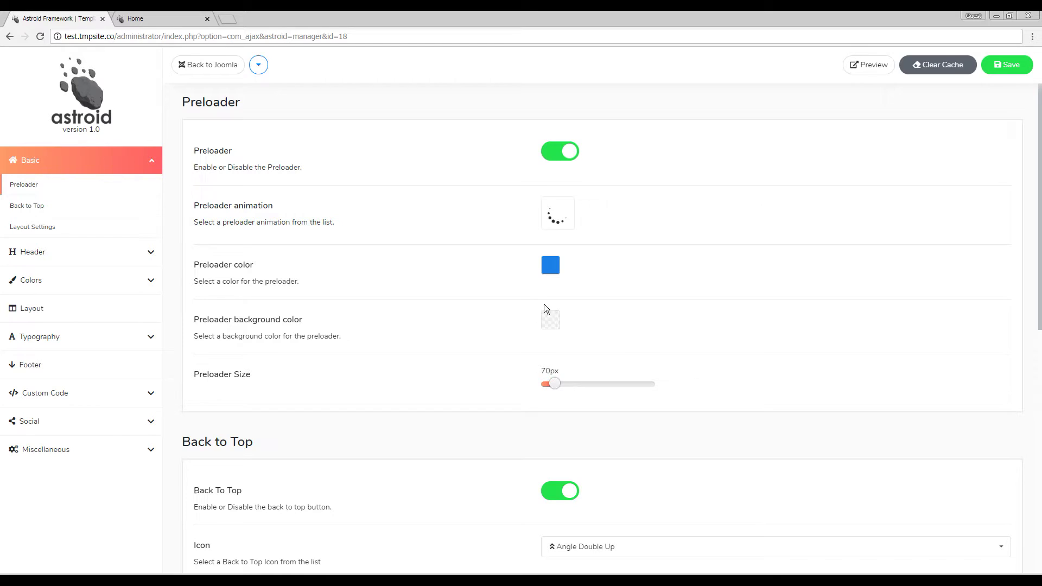
click(551, 269)
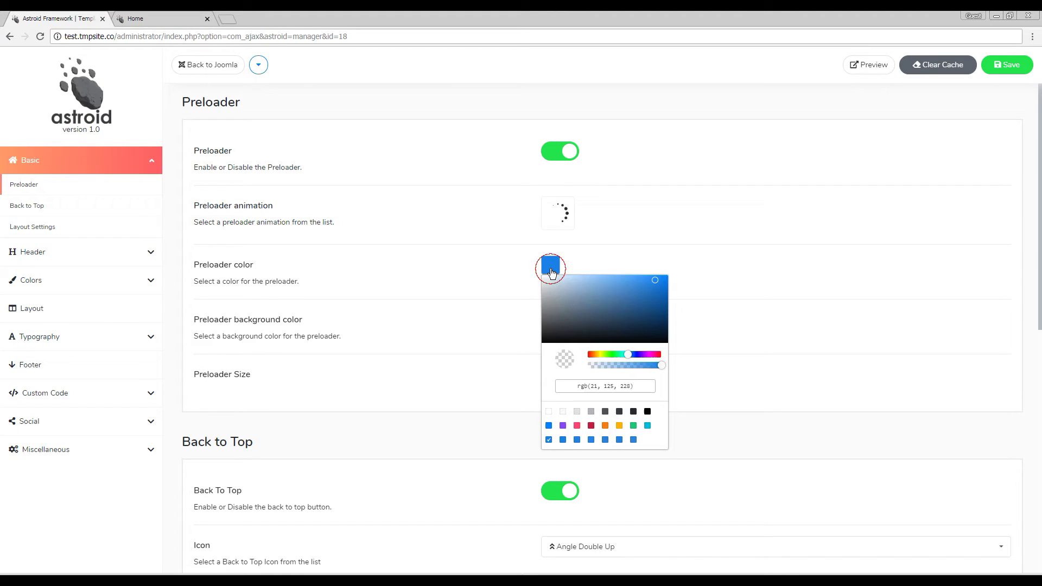
drag(645, 356, 658, 355)
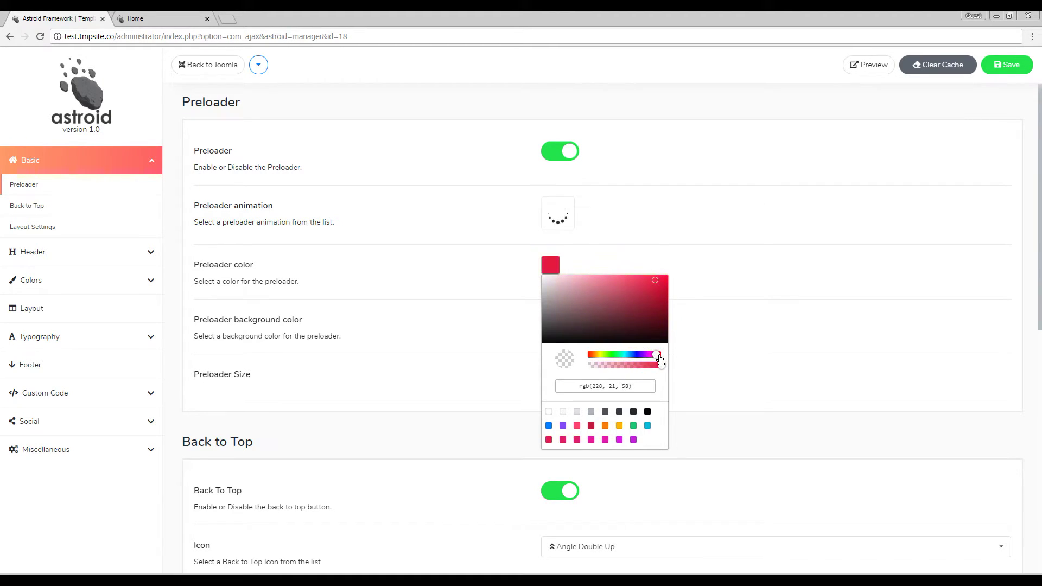
click(667, 277)
click(702, 292)
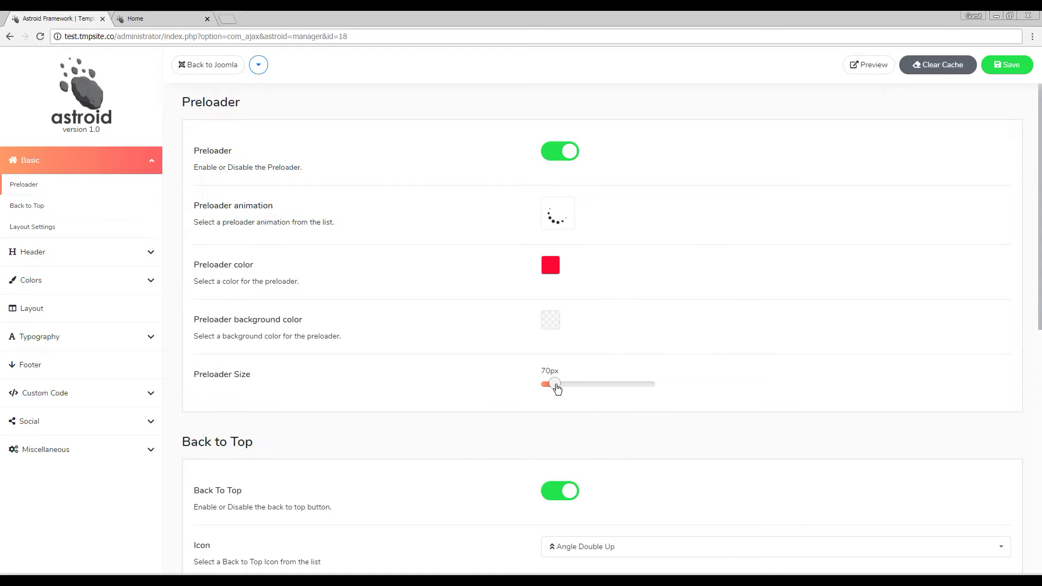
Enlarge the preloader to about 127px and save the template
drag(557, 388, 568, 389)
click(1002, 71)
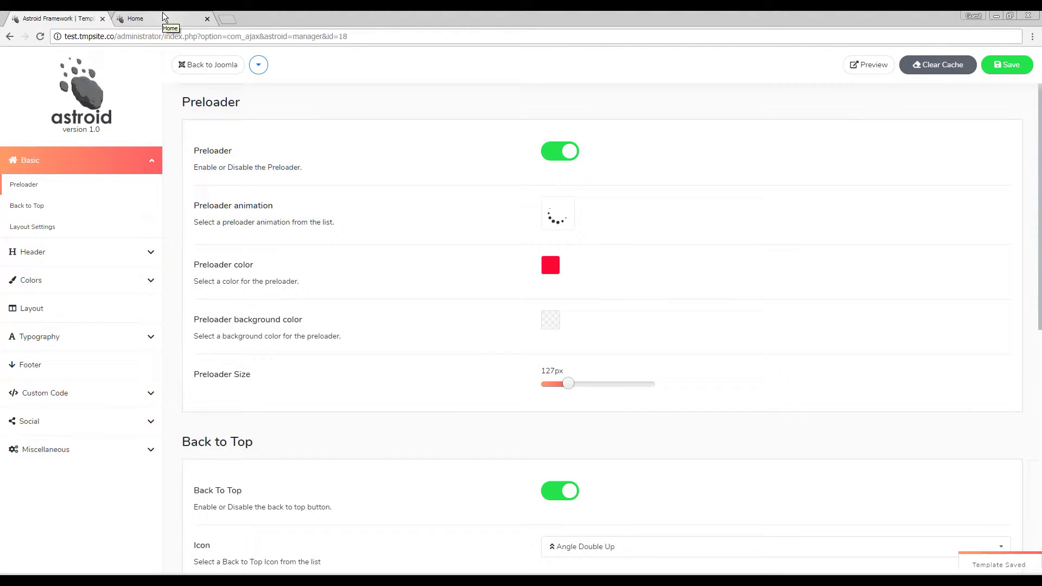
click(163, 14)
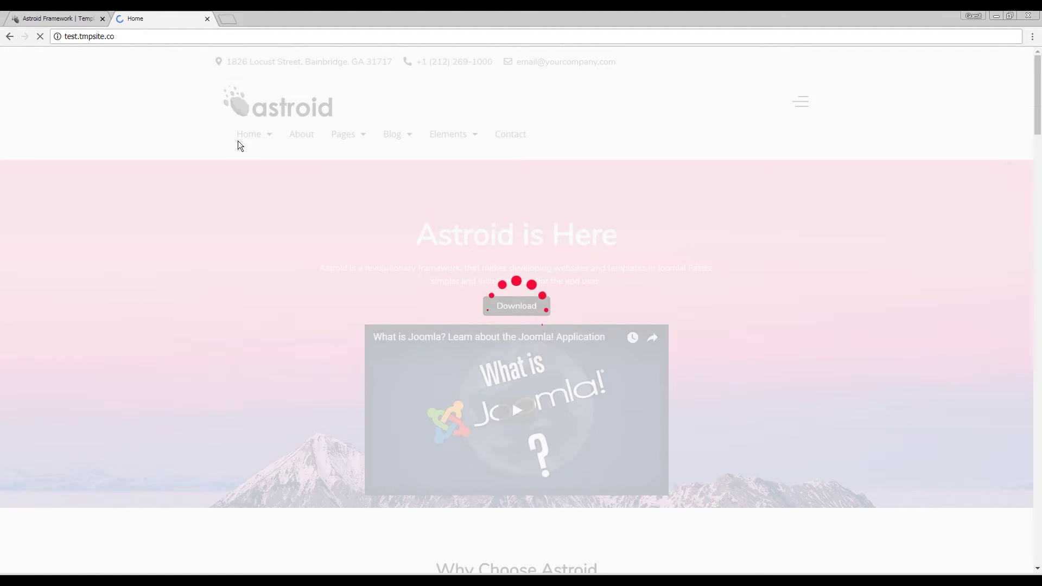
click(57, 18)
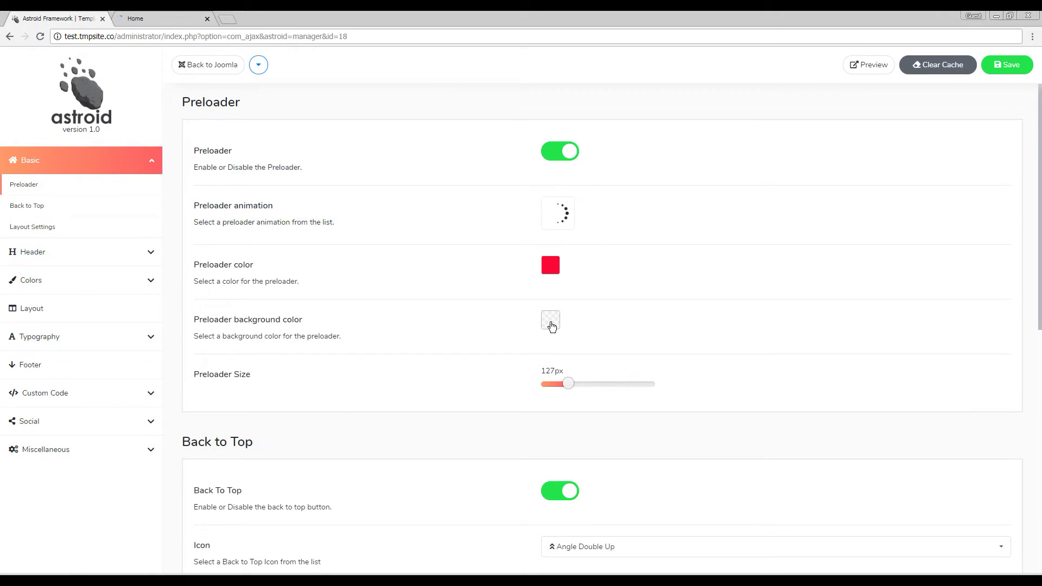
click(177, 15)
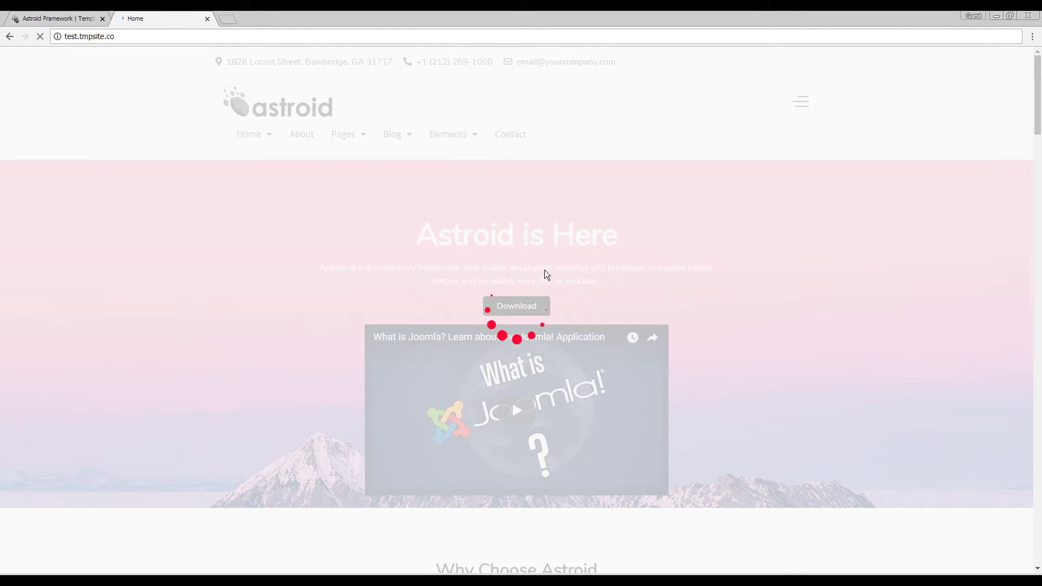
Make the preloader background a fully opaque light grey rgb(249,249,249) and save the template
key(ctrl+Page_Up)
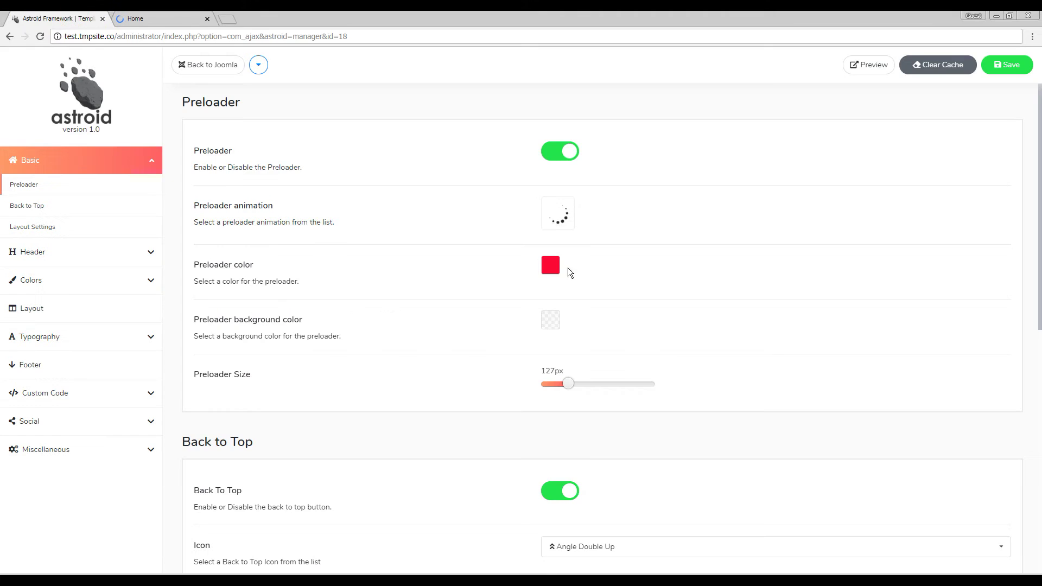
click(552, 319)
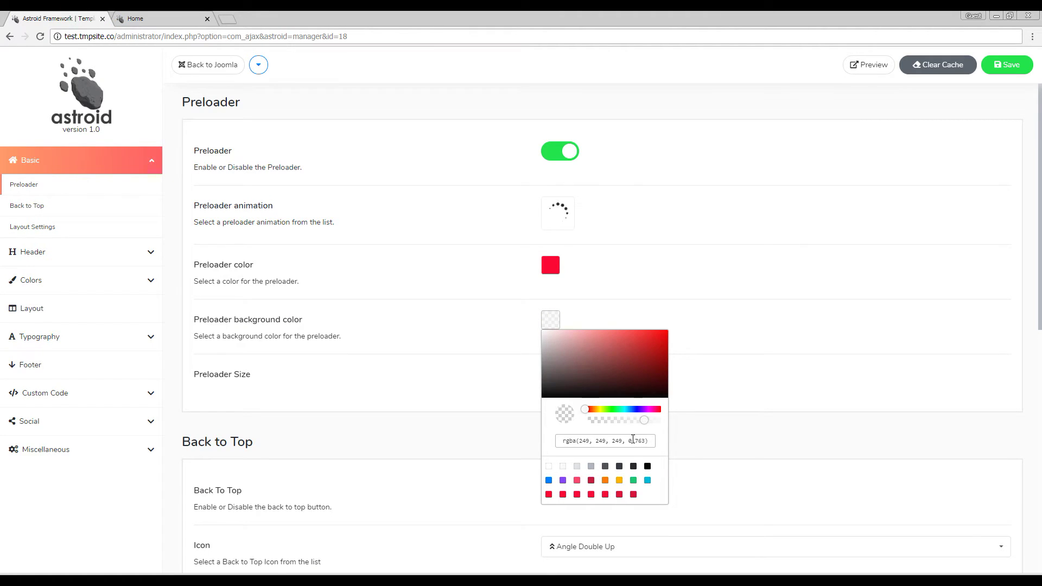
drag(633, 440, 646, 441)
drag(644, 421, 662, 422)
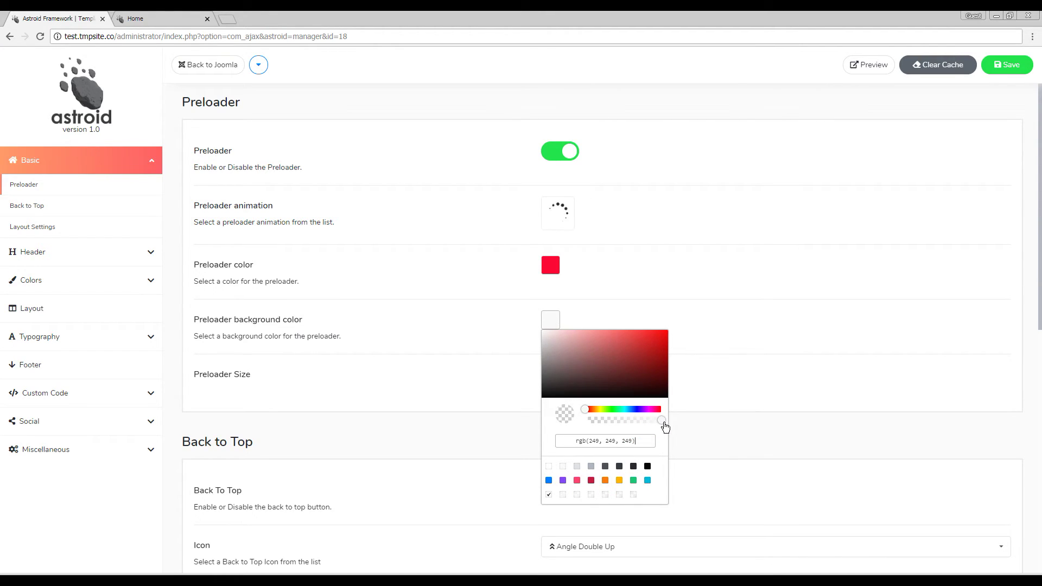
click(710, 397)
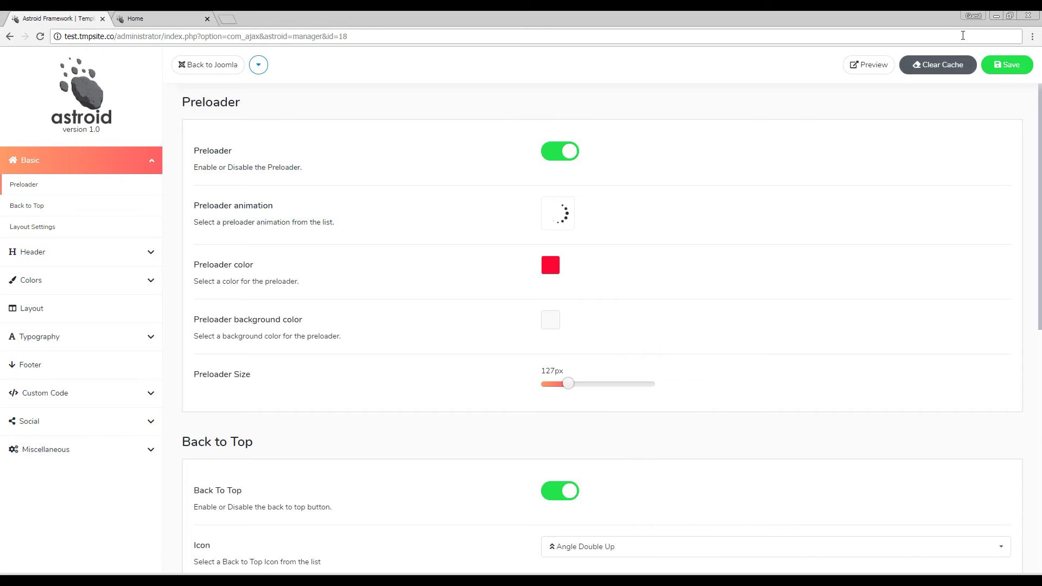
click(1007, 64)
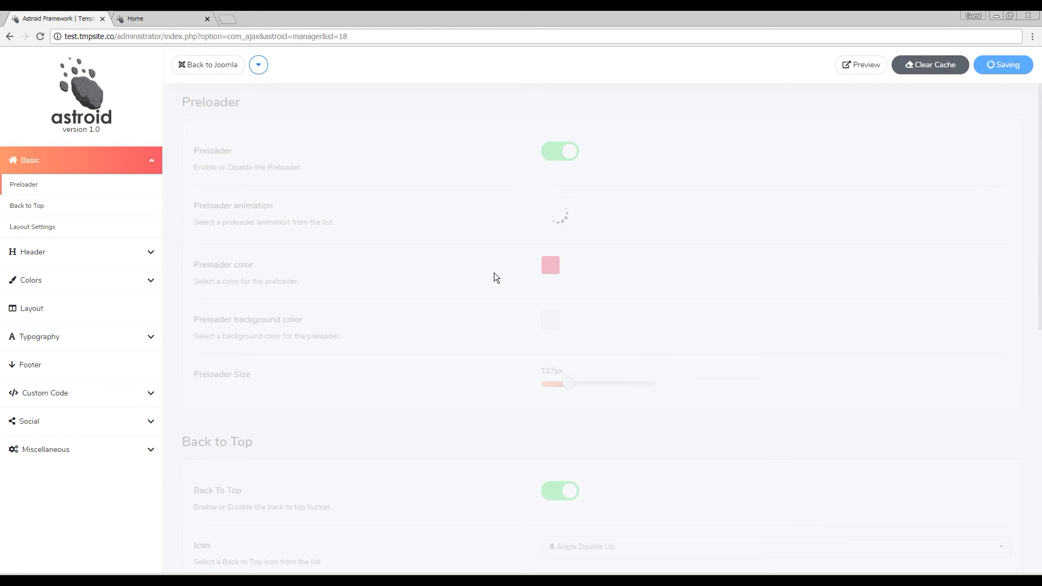
click(180, 11)
key(F5)
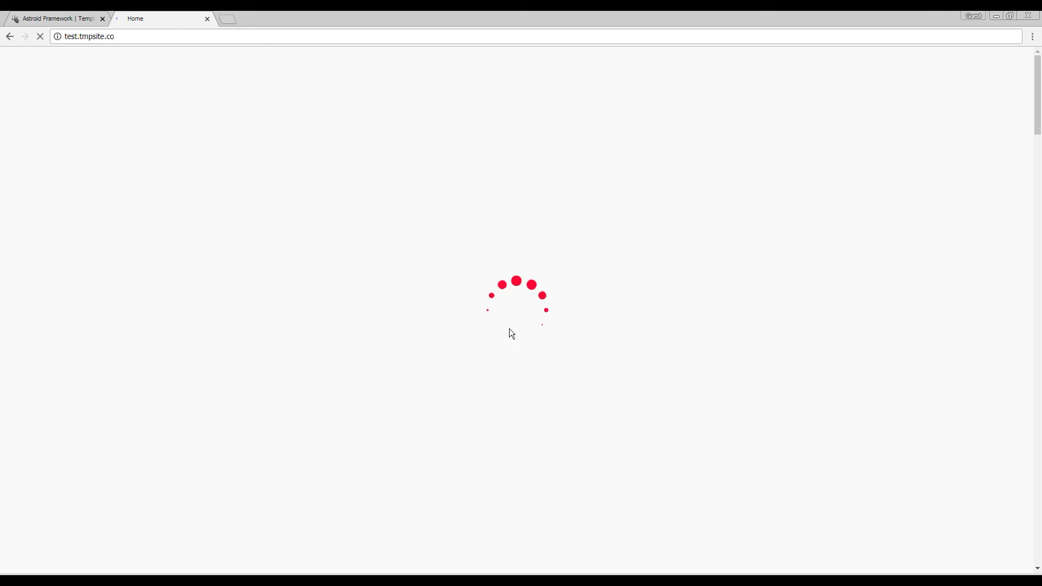
click(57, 12)
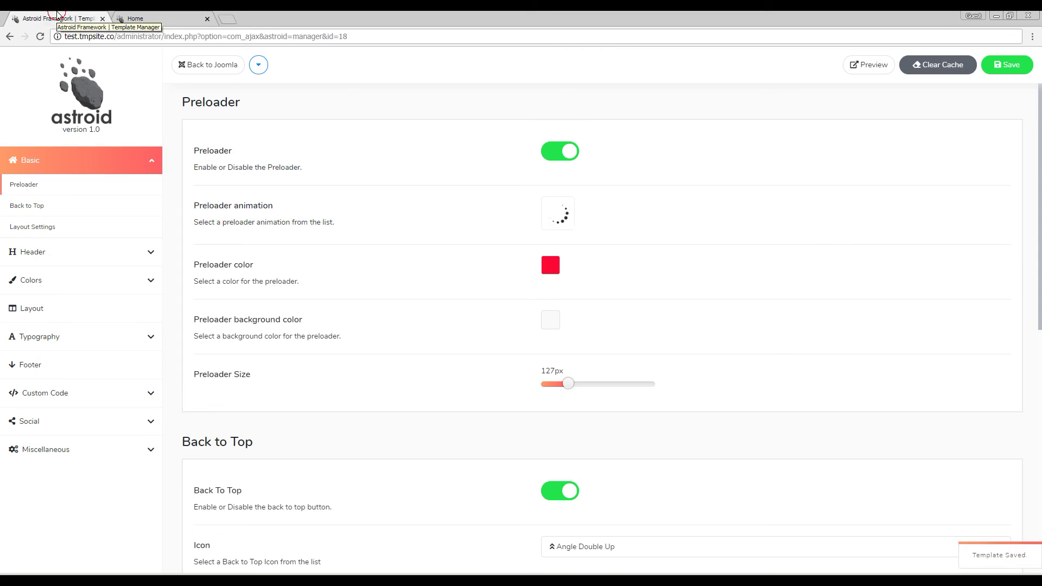